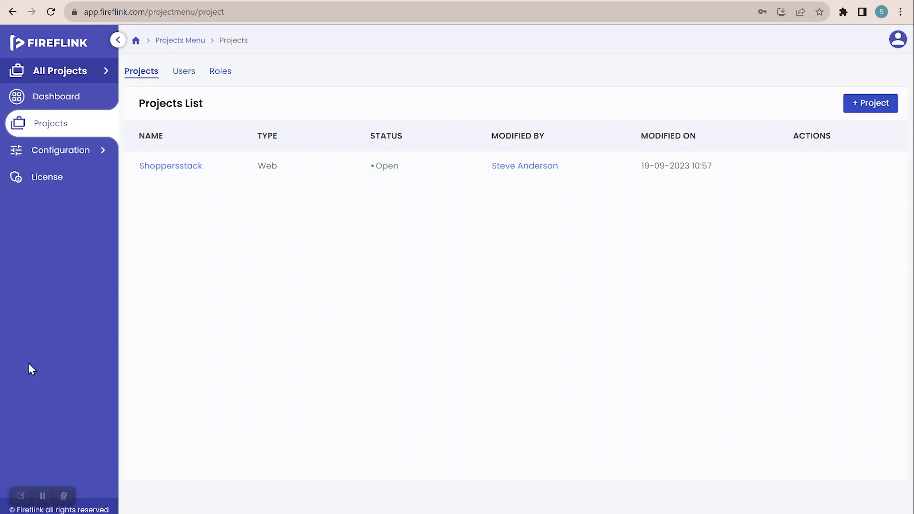
Step: View the users list of the projects area and open the roles list
left_click(185, 76)
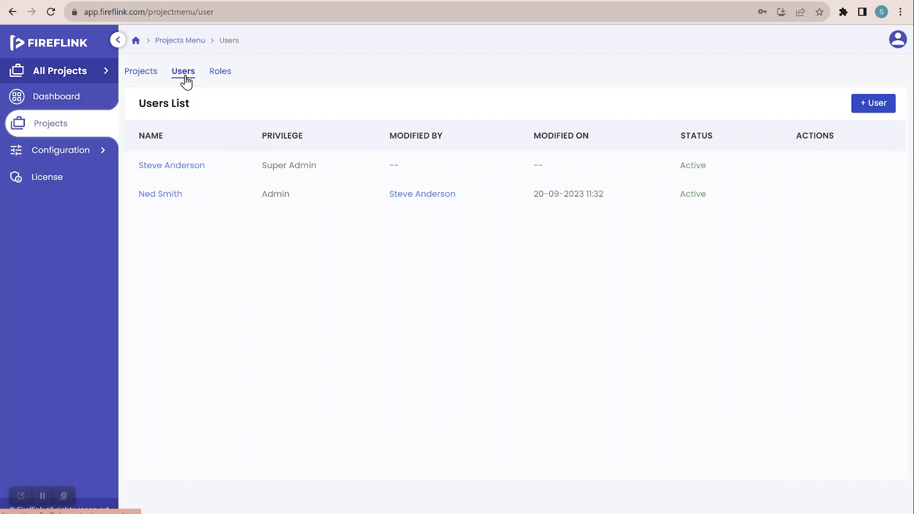
left_click(221, 77)
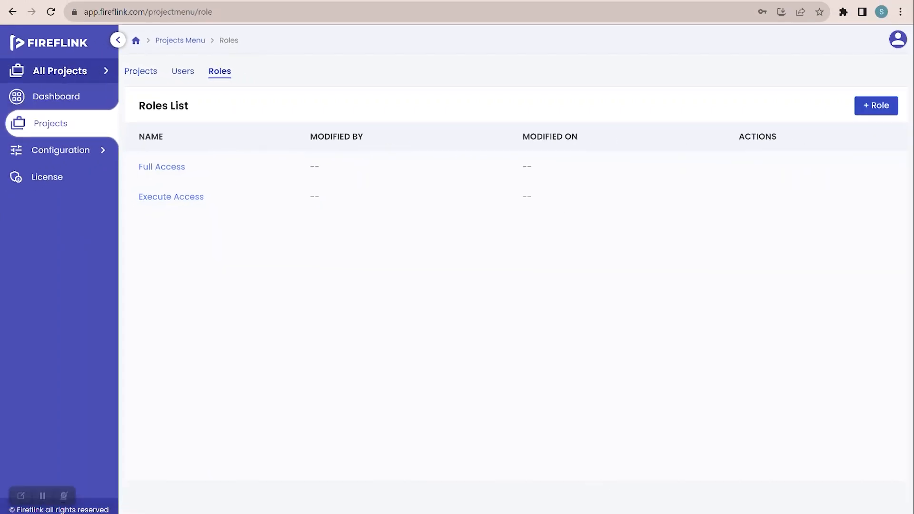
Step: Switch to the Notepad notes and review the Default Roles and Custom Roles entries, highlighting each, and return to the roles list
left_click(628, 513)
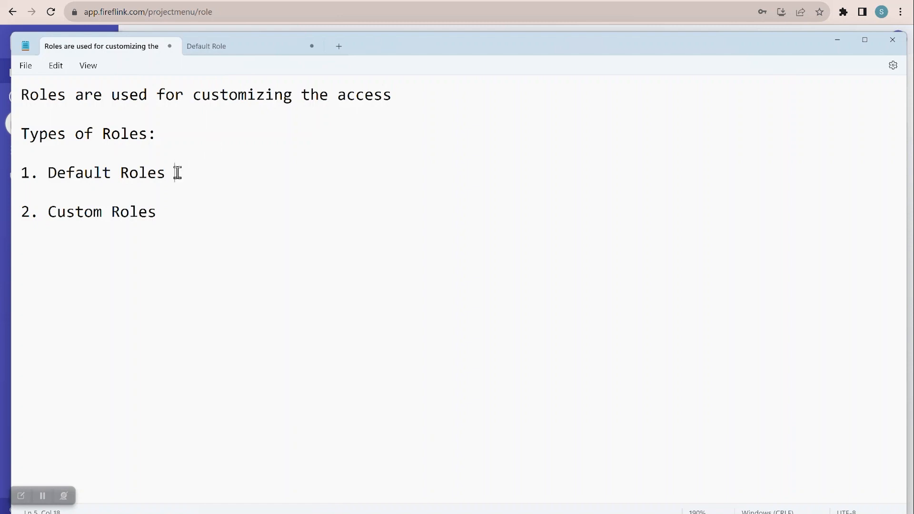
left_click_drag(177, 172, 47, 172)
left_click_drag(166, 212, 44, 211)
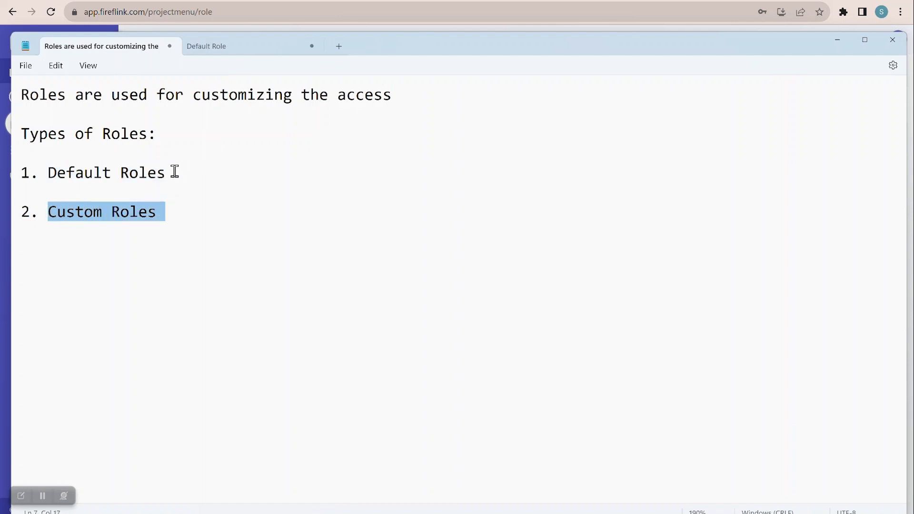
left_click_drag(175, 172, 49, 172)
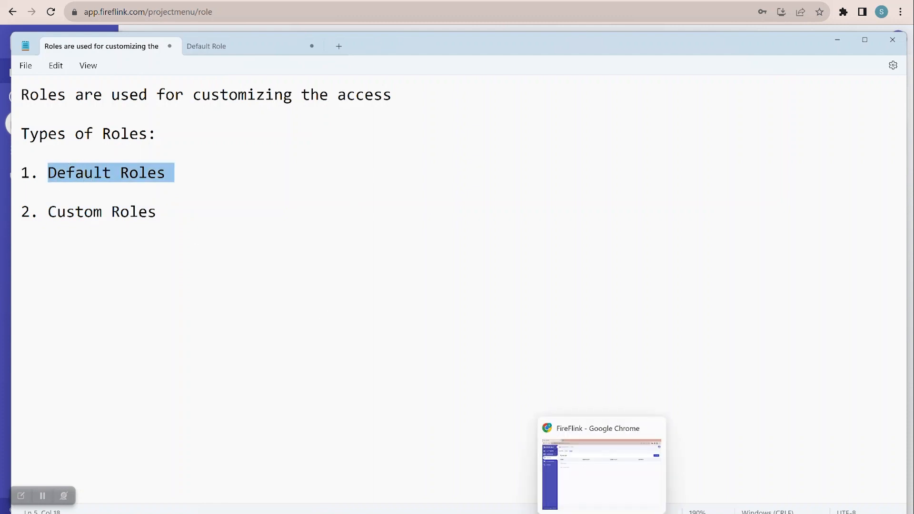
left_click(601, 513)
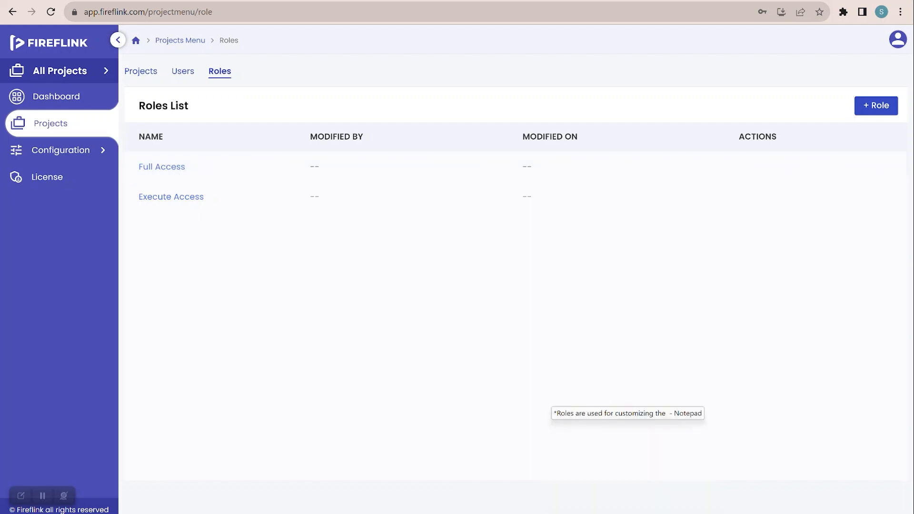
left_click(629, 511)
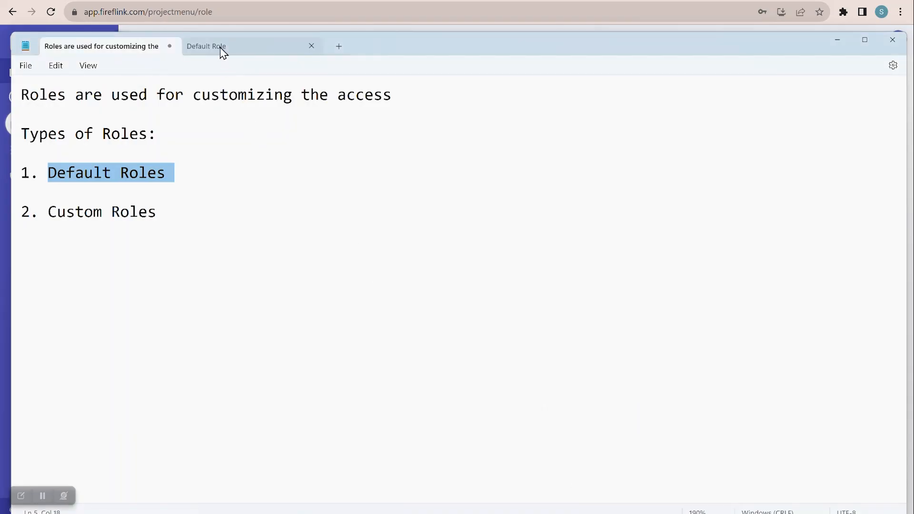
left_click(182, 173)
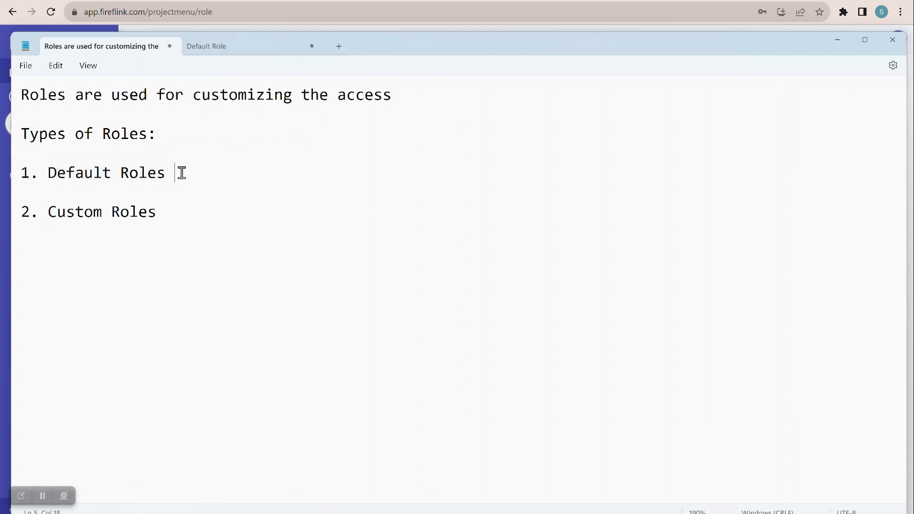
left_click_drag(177, 172, 50, 174)
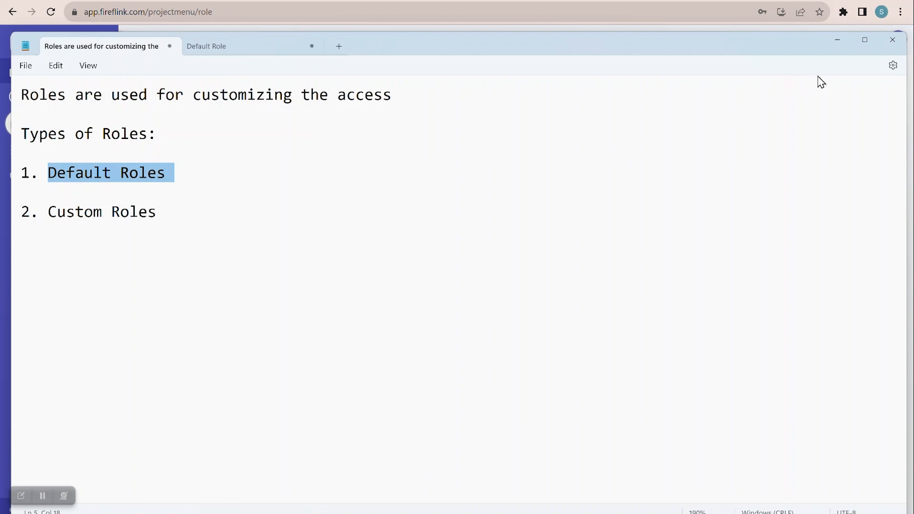
left_click(837, 43)
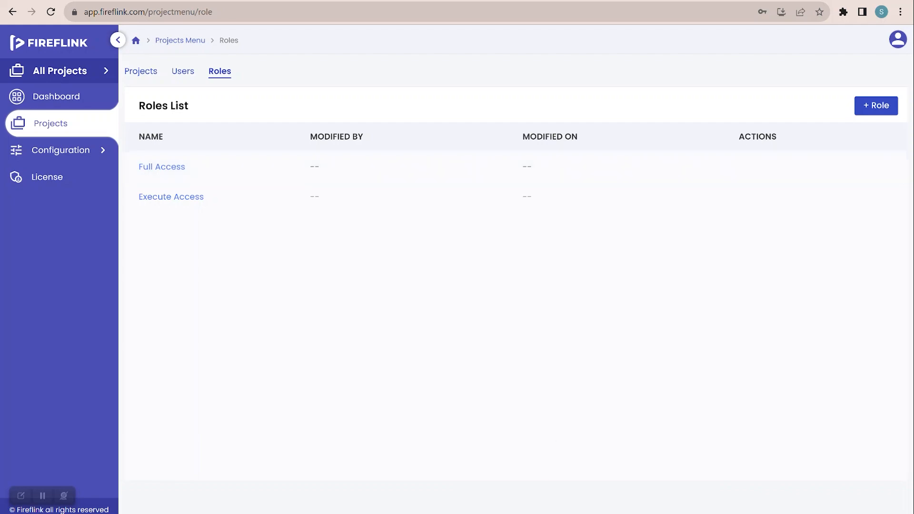
Step: Read the Default Role notes in Notepad, highlight "Resources" in the Full Access line, and return to the roles list
left_click(533, 513)
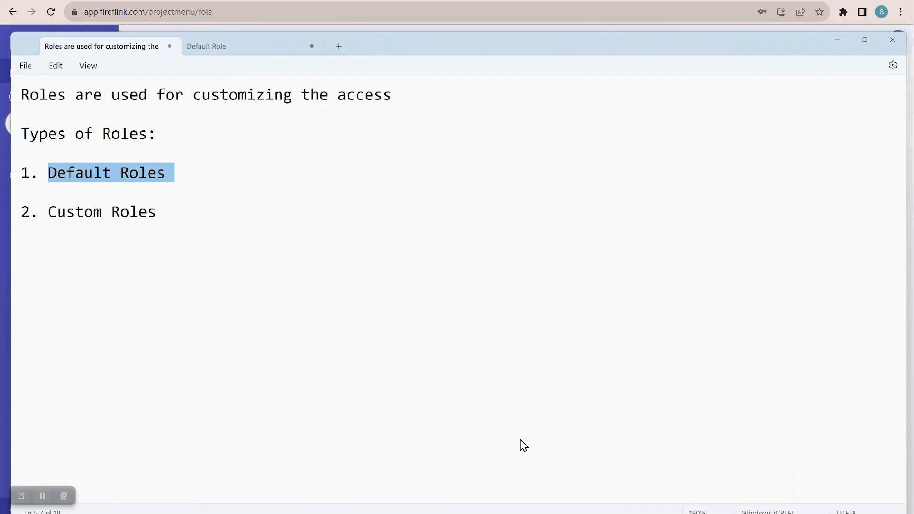
left_click(214, 49)
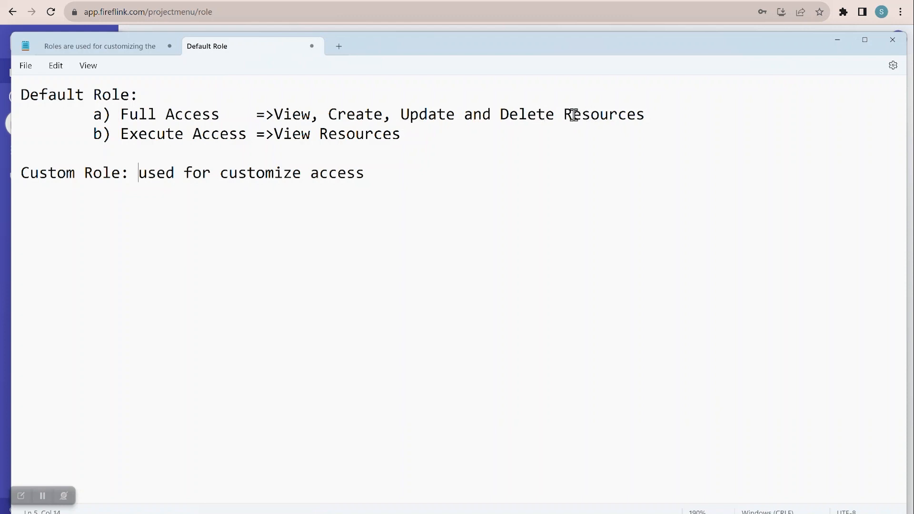
left_click_drag(566, 115, 644, 119)
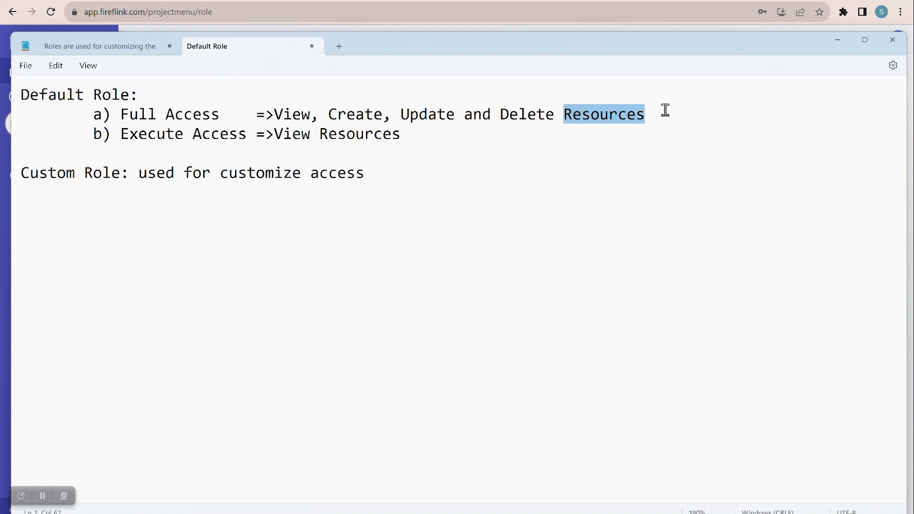
left_click(837, 40)
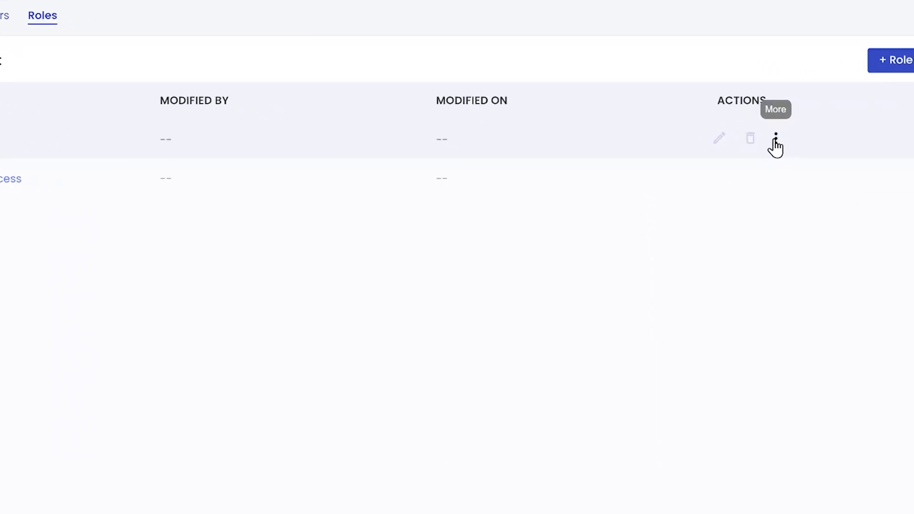
Step: Open the details of the Full Access role and examine its project permission for each section
left_click(776, 143)
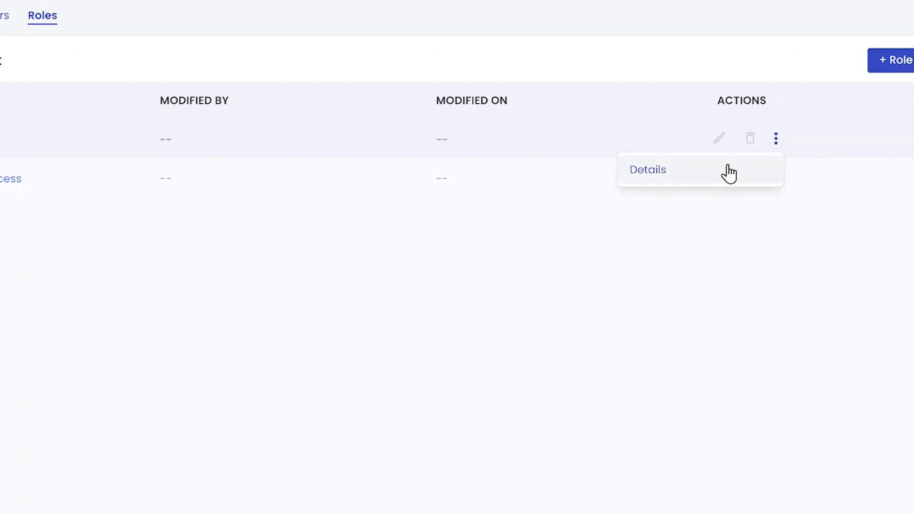
left_click(727, 172)
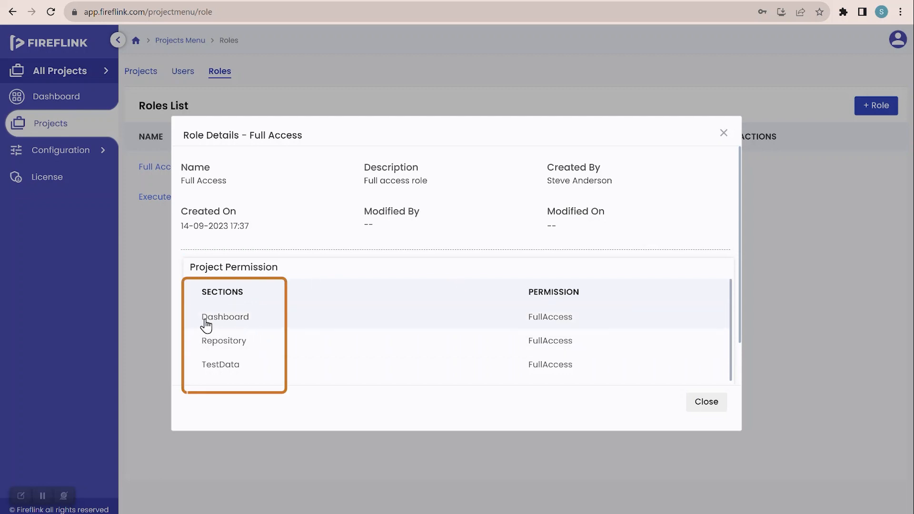
scroll(251, 341, "down", 1)
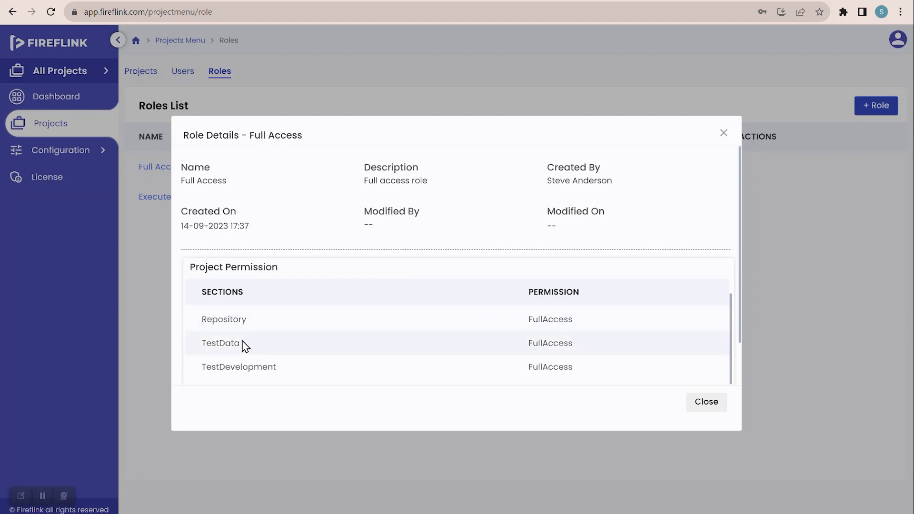
scroll(251, 354, "down", 2)
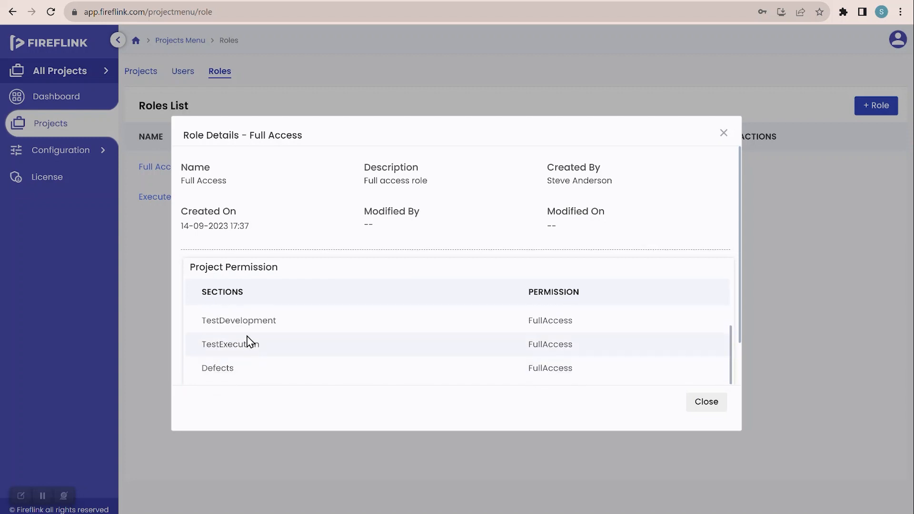
scroll(248, 341, "up", 3)
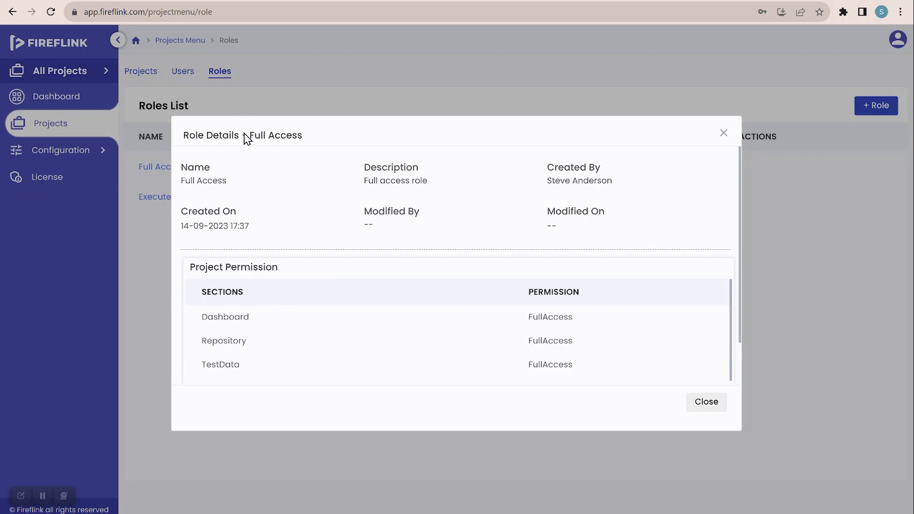
left_click_drag(244, 136, 313, 138)
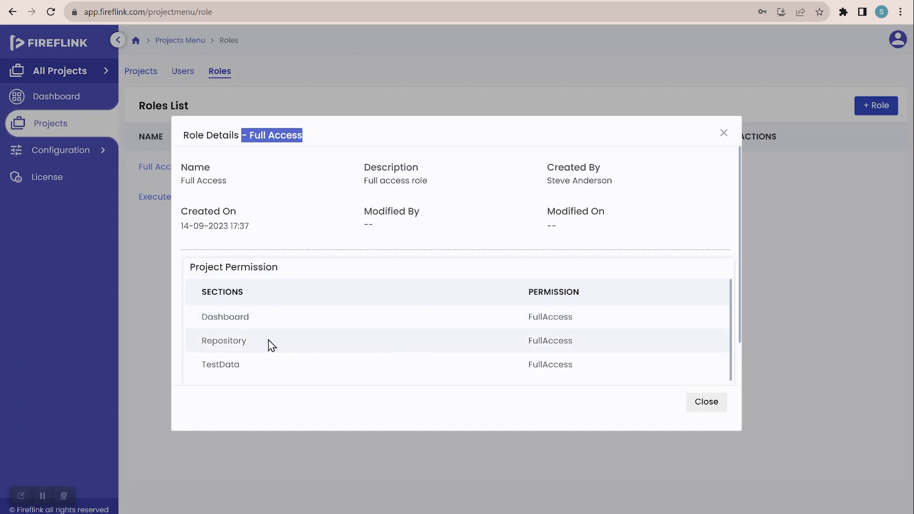
scroll(293, 345, "down", 1)
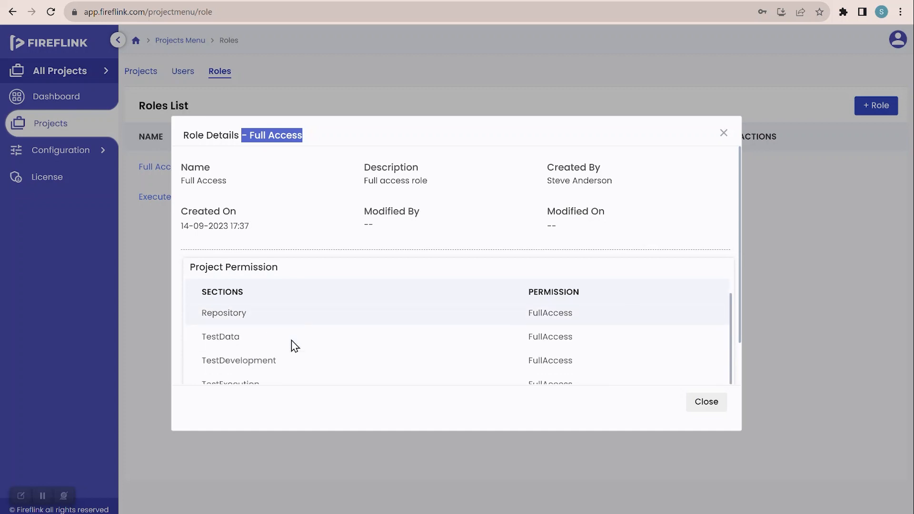
scroll(312, 363, "down", 1)
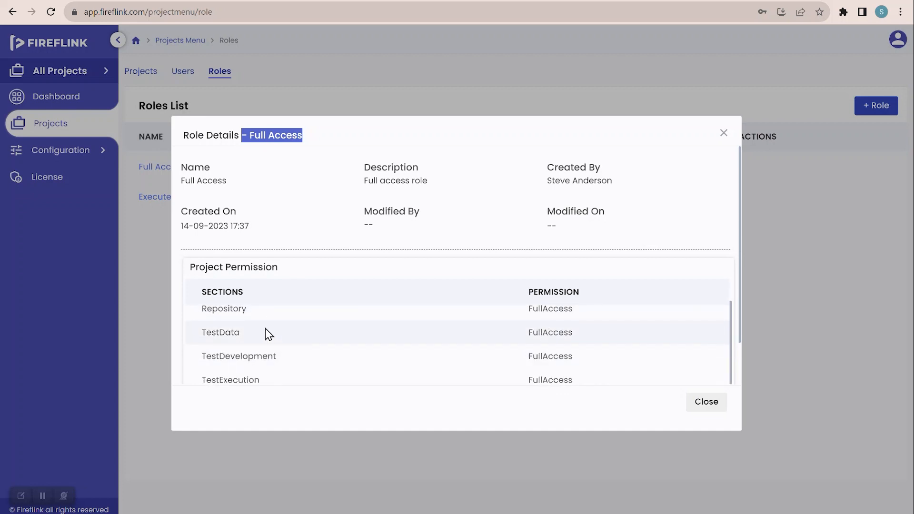
scroll(244, 363, "down", 1)
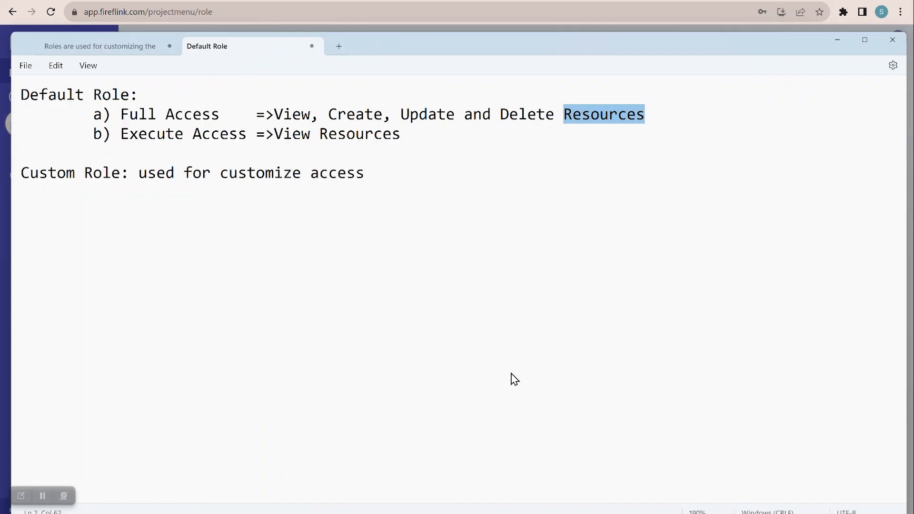
Step: Switch to the Notepad notes, highlight "Delete" for Full Access and "View Resources" for Execute Access, and return to the browser
key("alt+Tab")
double_click(518, 120)
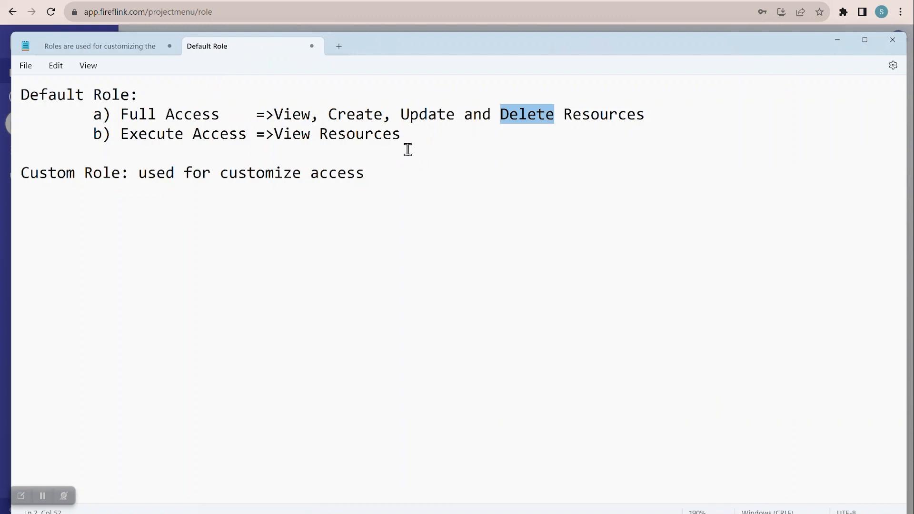
left_click_drag(274, 134, 402, 134)
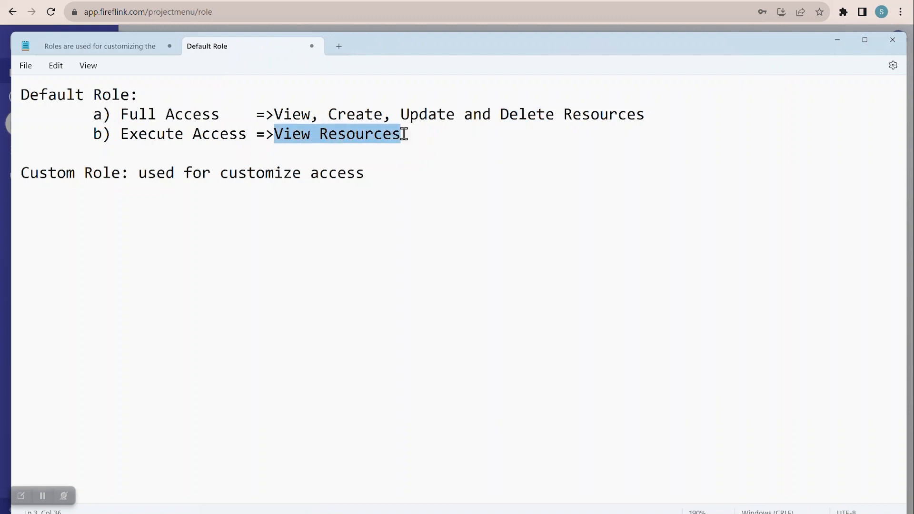
left_click(841, 41)
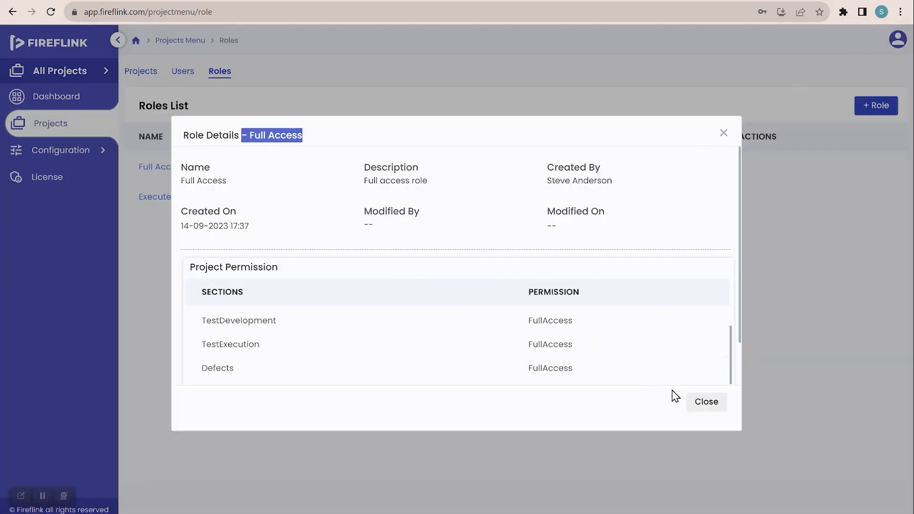
Step: Close the Full Access details, examine the Execute Access role's project permission for each section, and close its details
left_click(694, 404)
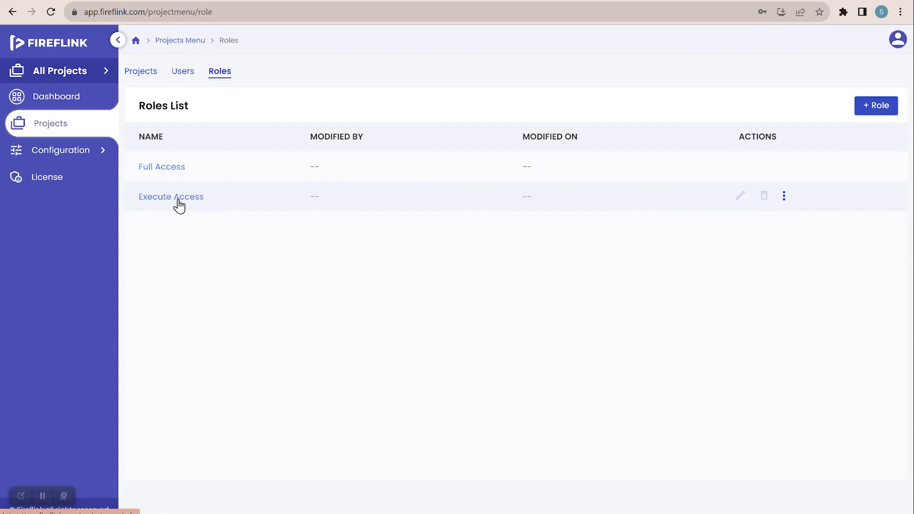
left_click(179, 206)
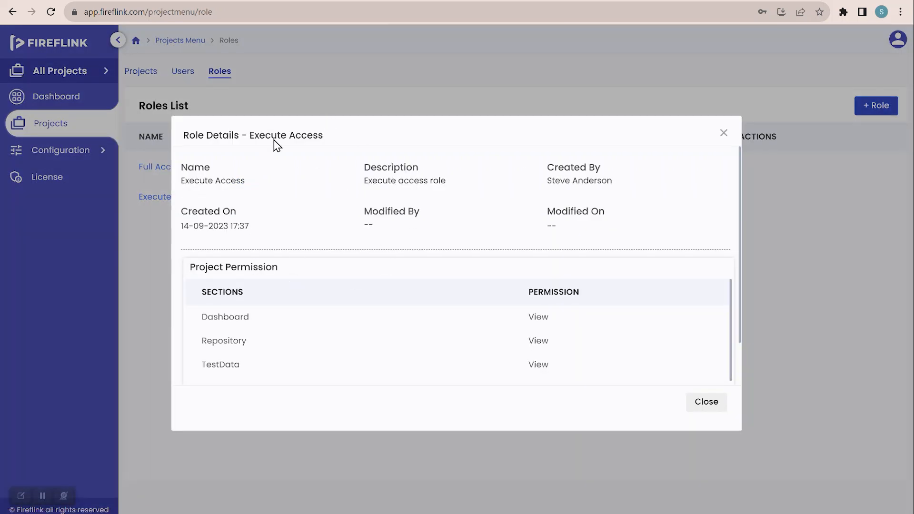
left_click_drag(256, 138, 328, 145)
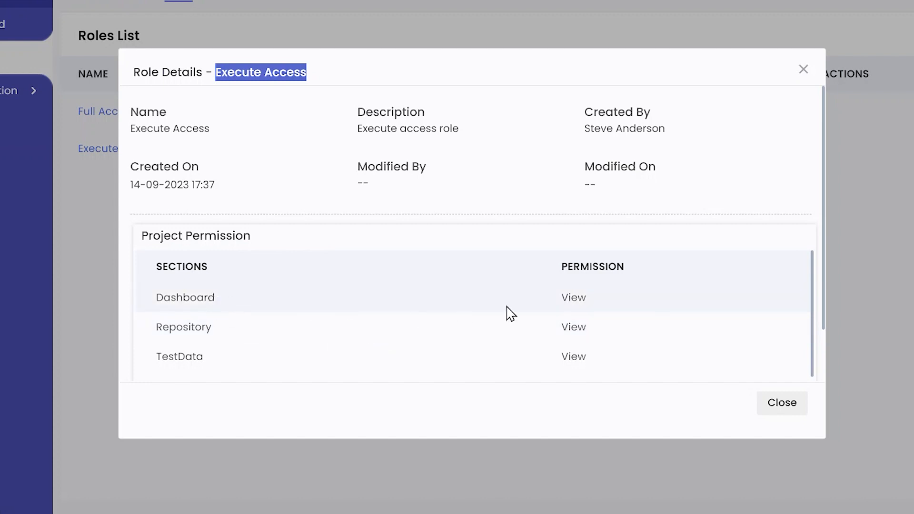
left_click(585, 304)
left_click_drag(586, 303, 565, 302)
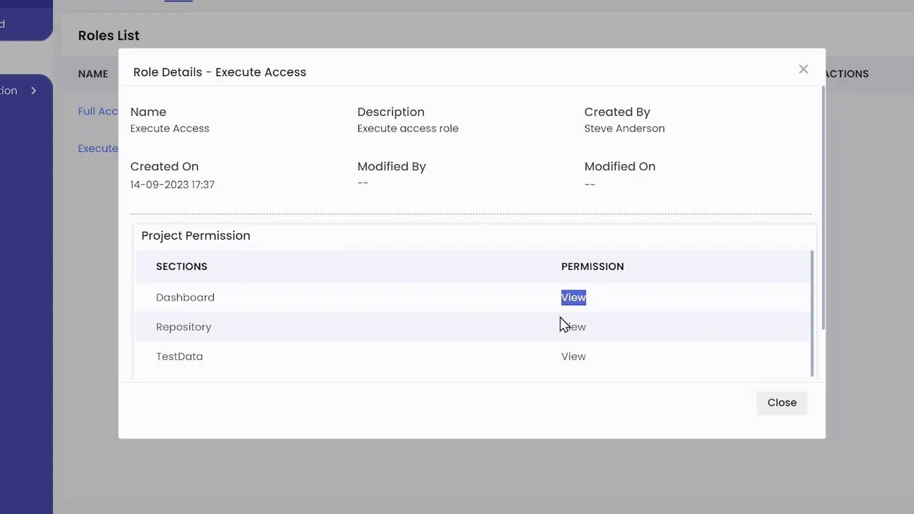
scroll(214, 343, "down", 2)
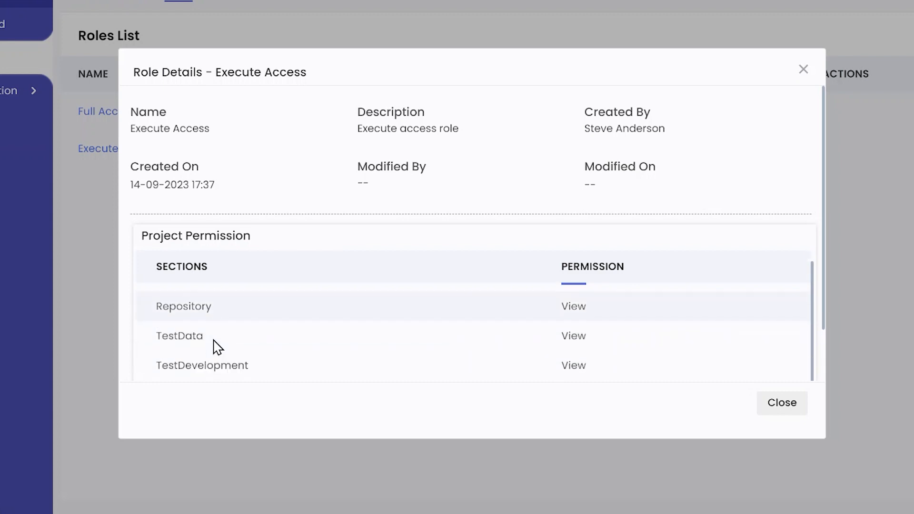
scroll(214, 347, "down", 3)
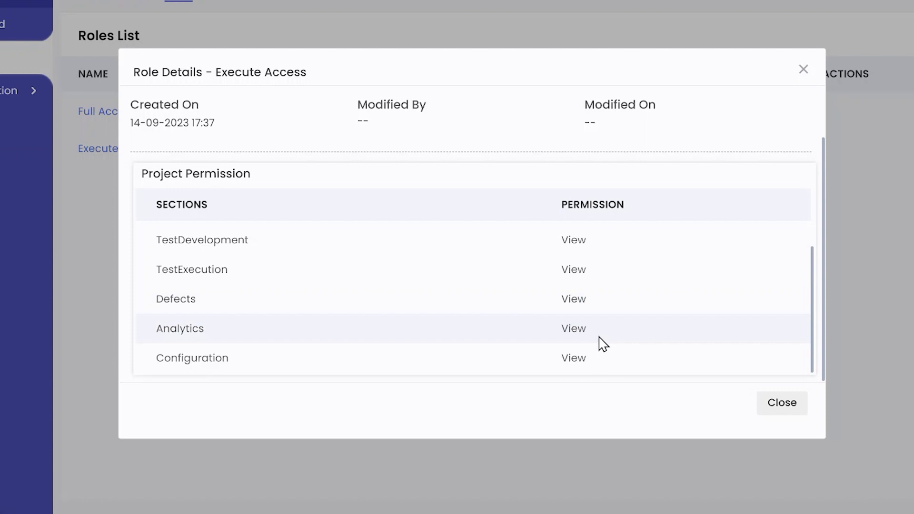
scroll(603, 343, "up", 3)
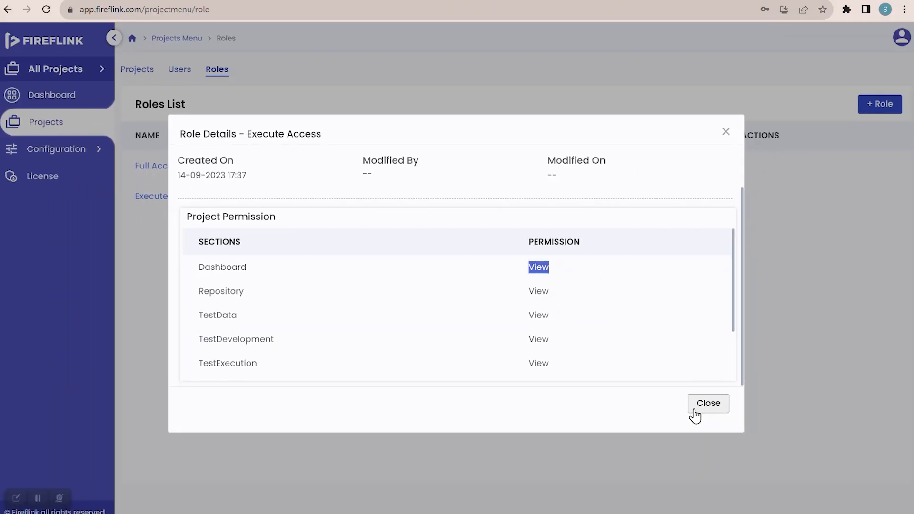
left_click(557, 303)
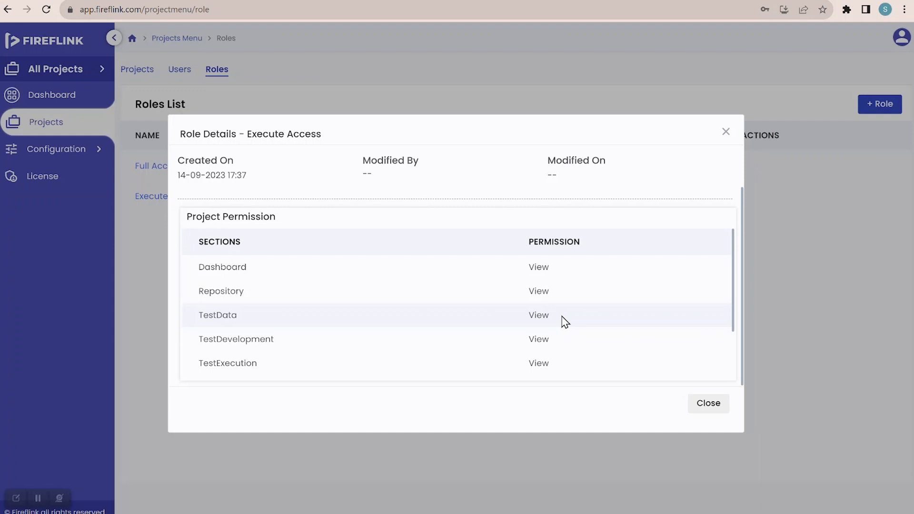
left_click(702, 406)
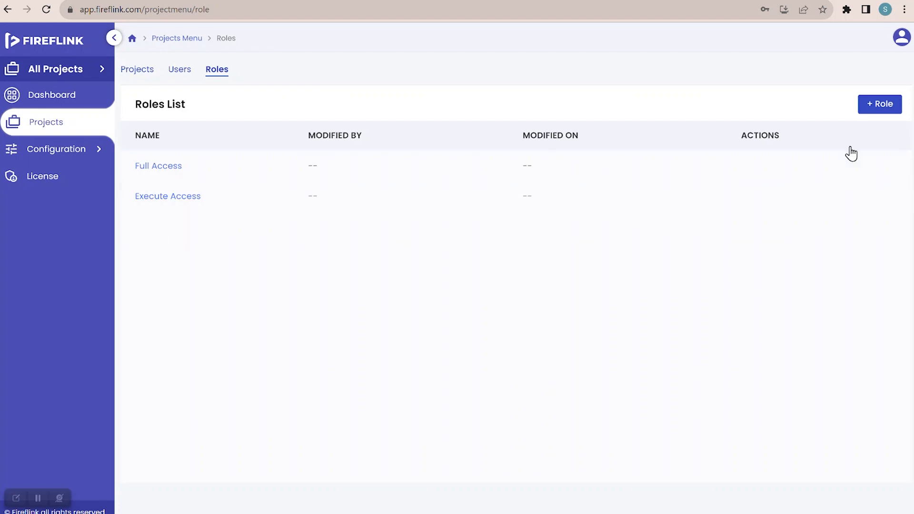
Step: Start a new role named "Test Lead" and look through the sections of its project permission table
left_click(876, 106)
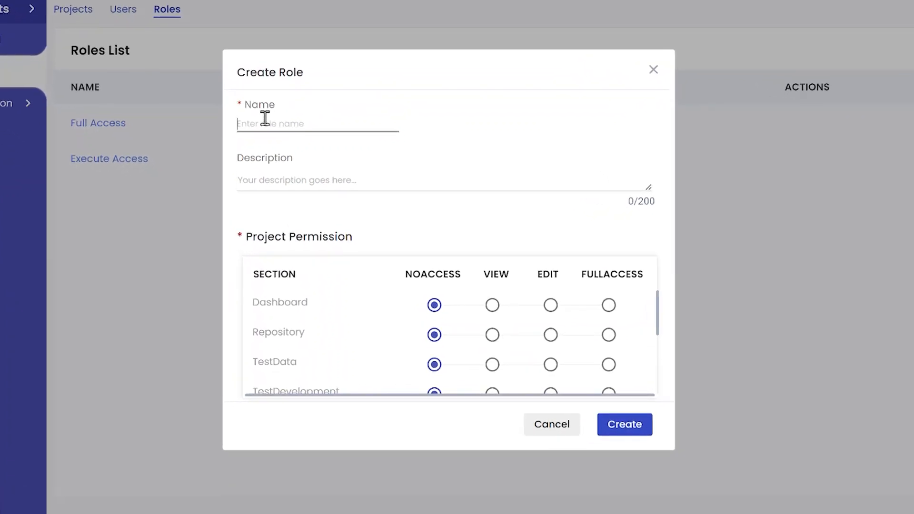
type("Test Lead")
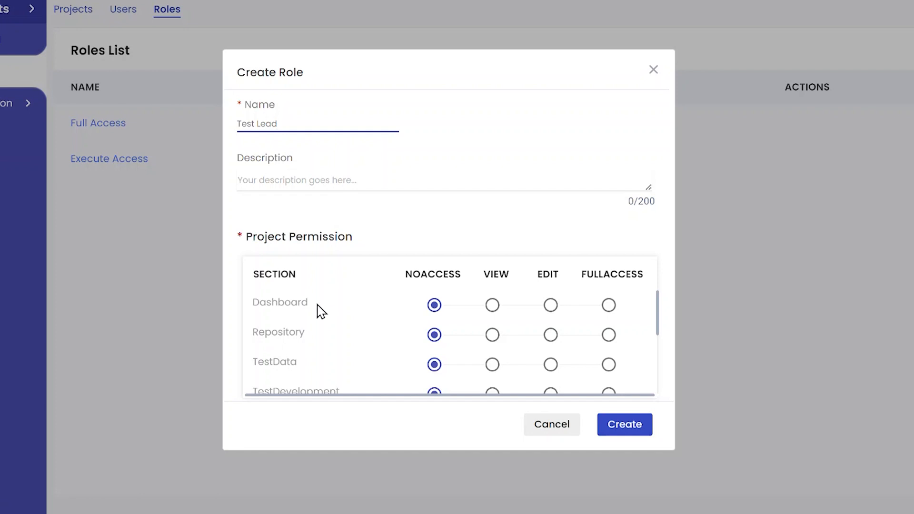
scroll(318, 314, "down", 5)
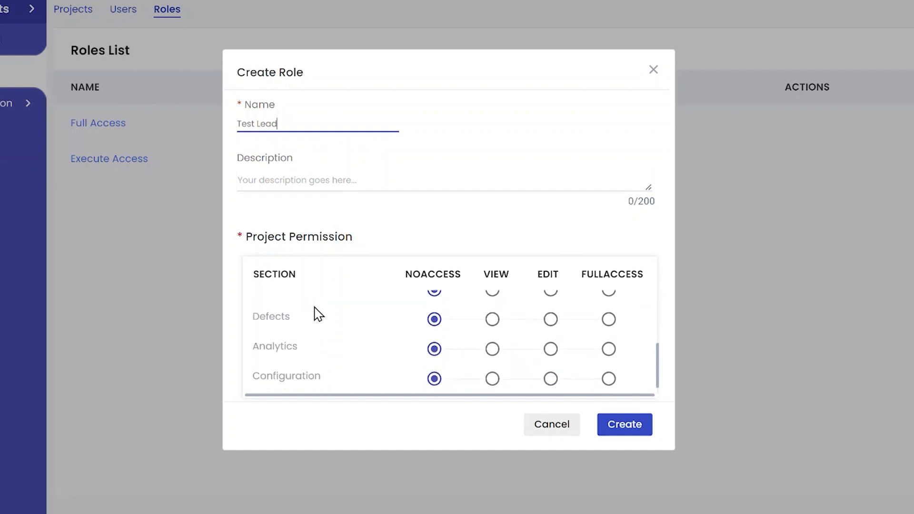
scroll(318, 314, "up", 5)
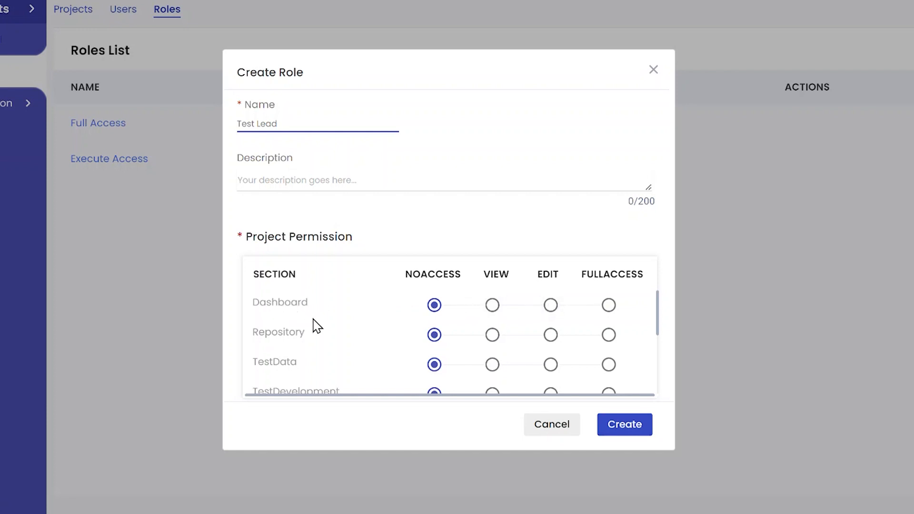
Step: Set the Test Lead role's permission to View for Dashboard and to FullAccess for Repository, TestData and TestDevelopment
left_click(493, 306)
scroll(495, 310, "down", 1)
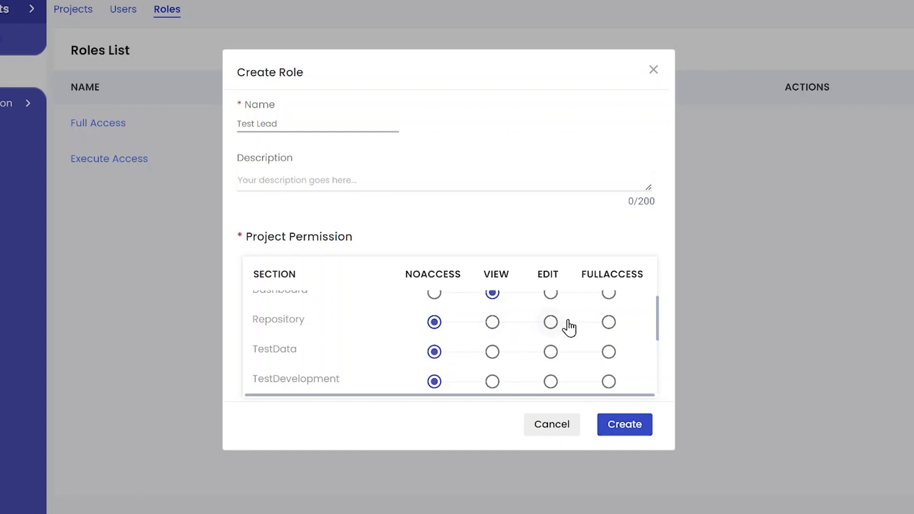
left_click(610, 324)
left_click(601, 353)
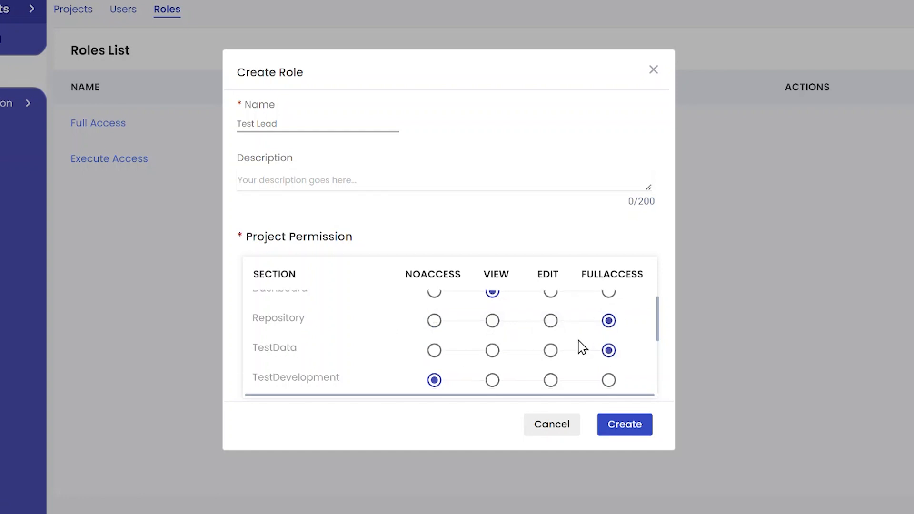
scroll(572, 347, "down", 3)
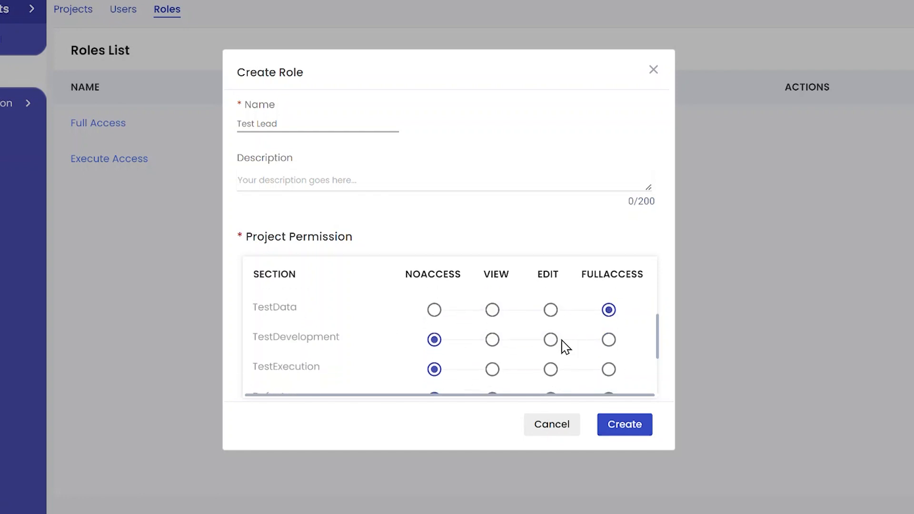
left_click(609, 340)
Step: Set TestExecution and Defects to Edit and Analytics to View, and create the Test Lead role
scroll(502, 347, "down", 2)
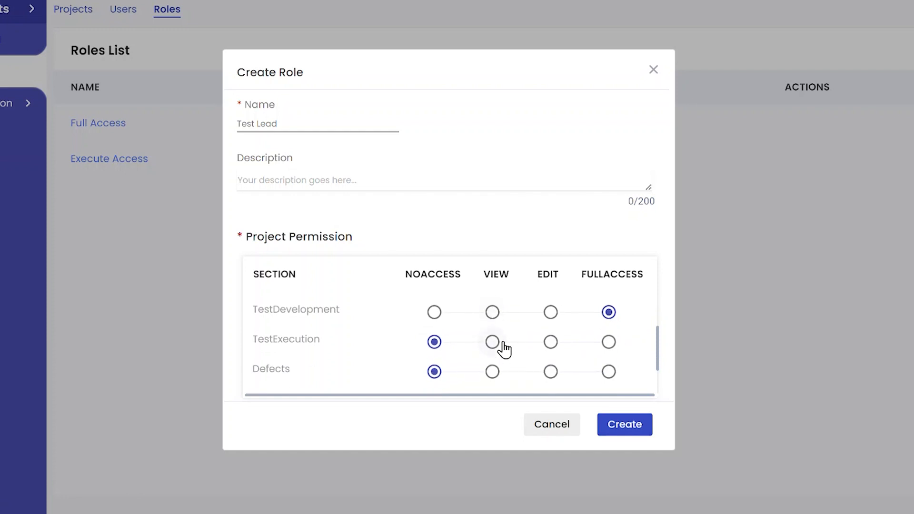
left_click(551, 342)
scroll(527, 351, "down", 1)
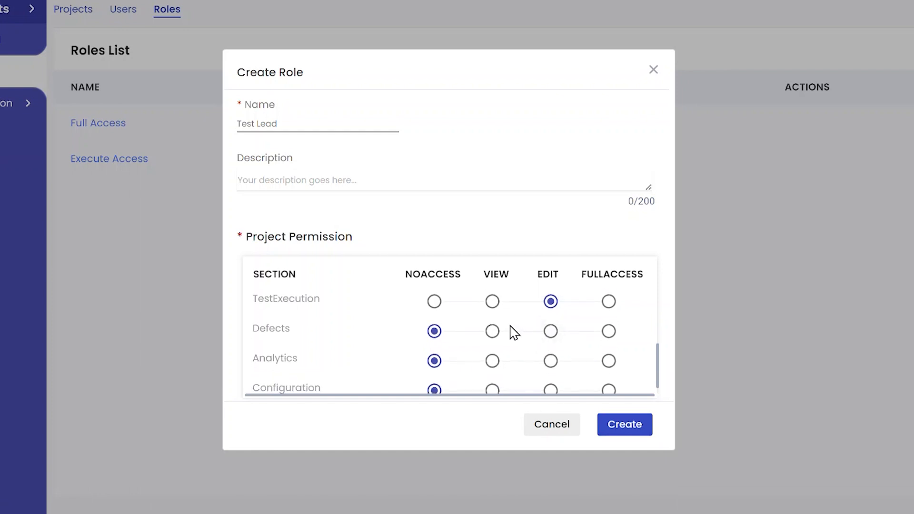
left_click(550, 335)
left_click(493, 370)
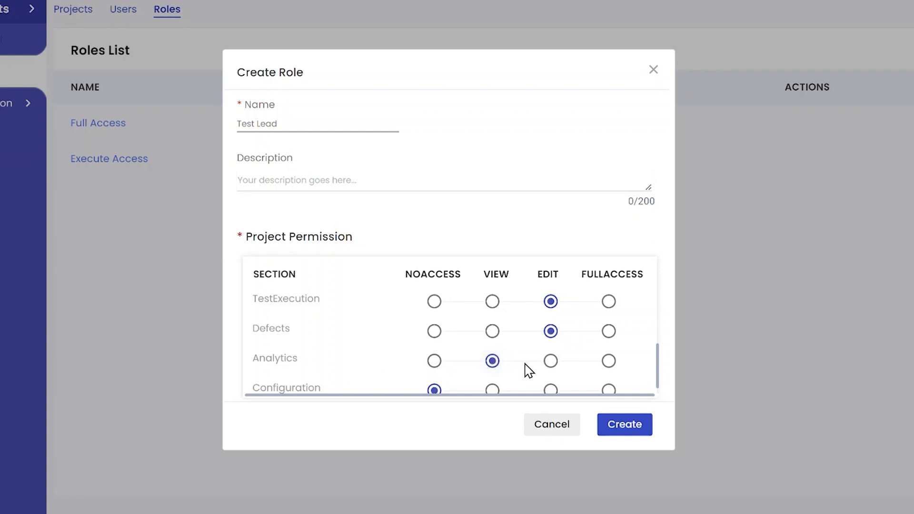
scroll(527, 370, "down", 1)
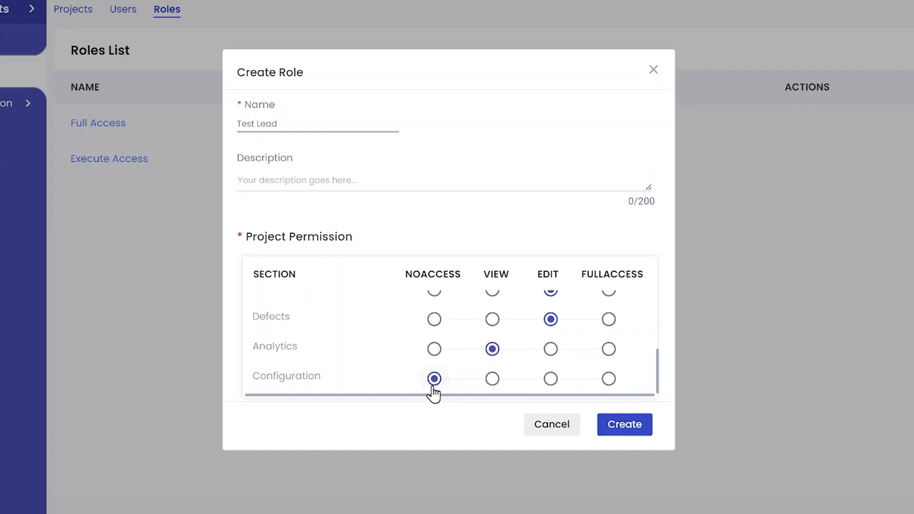
scroll(407, 367, "up", 5)
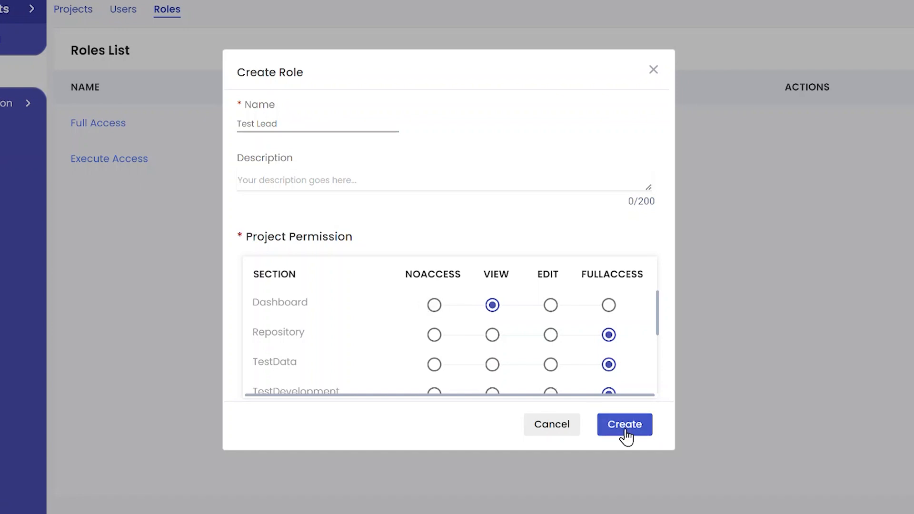
left_click(605, 423)
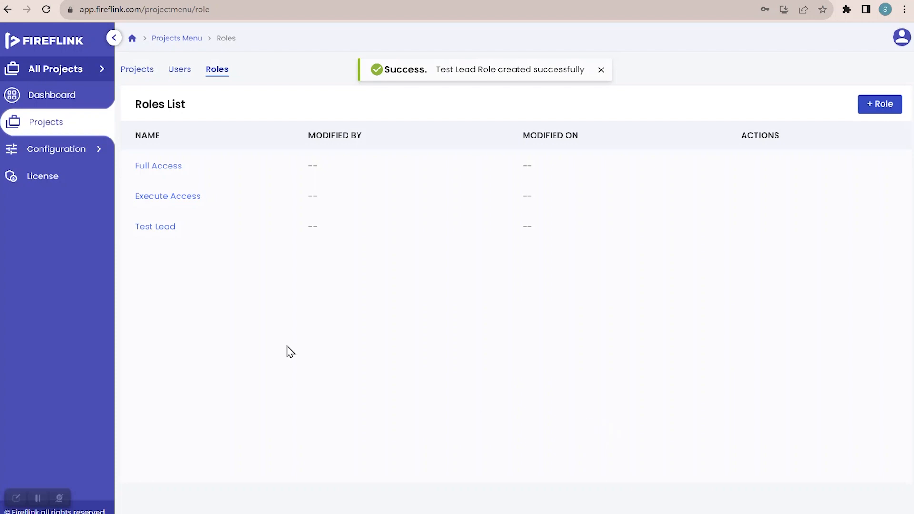
Step: Open the details of the Test Lead role, examine its project permission for each section, and close them
mouse_move(155, 242)
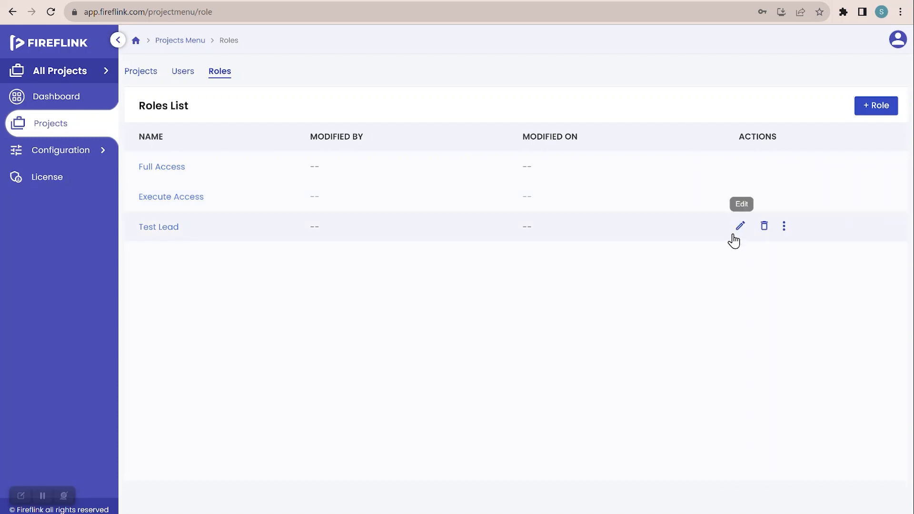
left_click(785, 230)
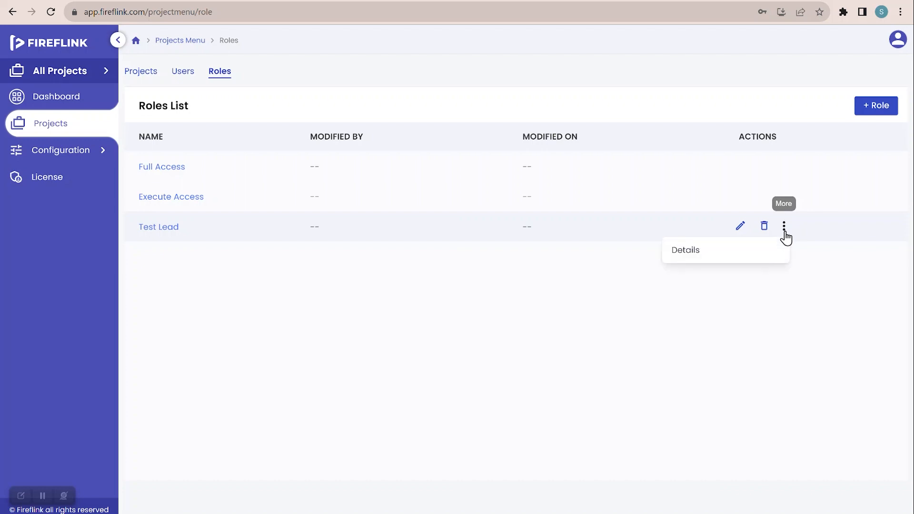
left_click(767, 254)
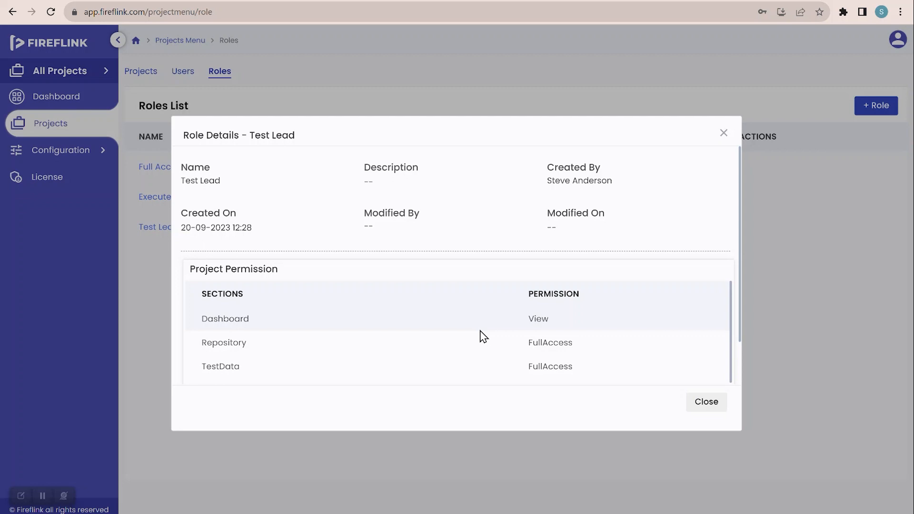
scroll(246, 328, "down", 1)
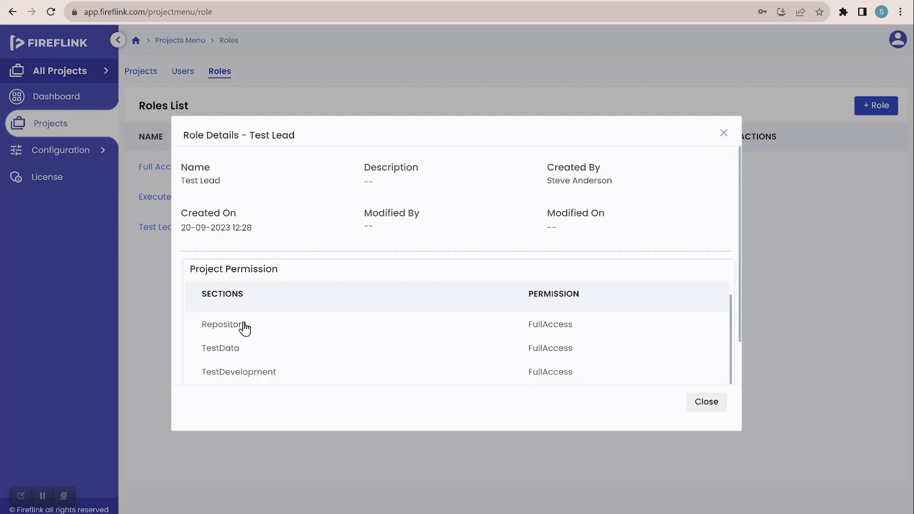
scroll(245, 328, "up", 1)
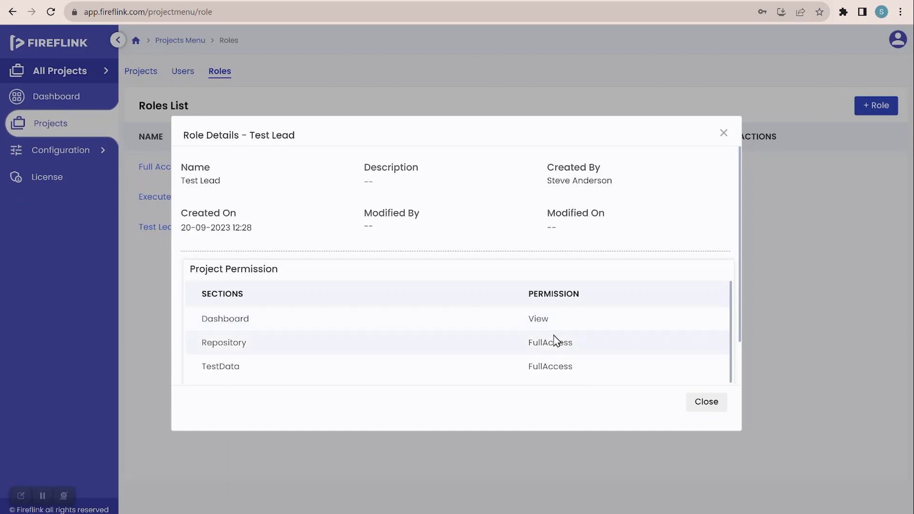
scroll(553, 335, "down", 2)
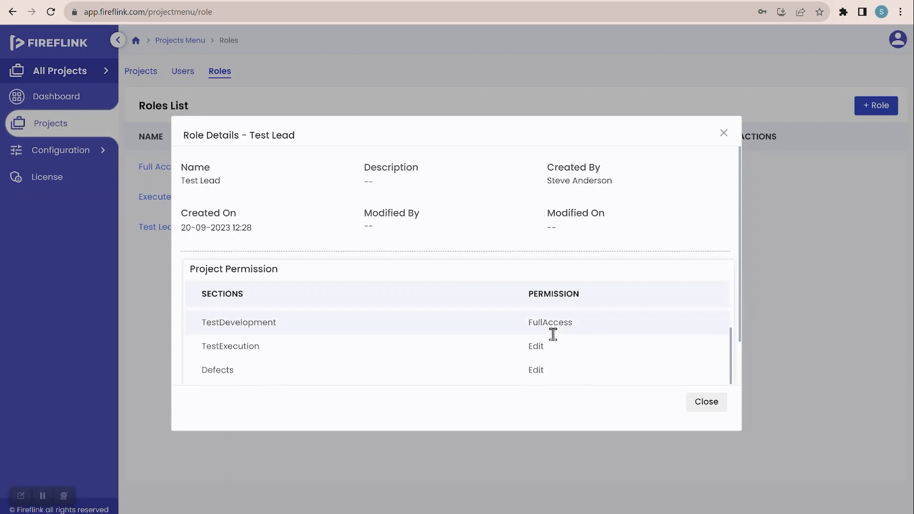
left_click(704, 405)
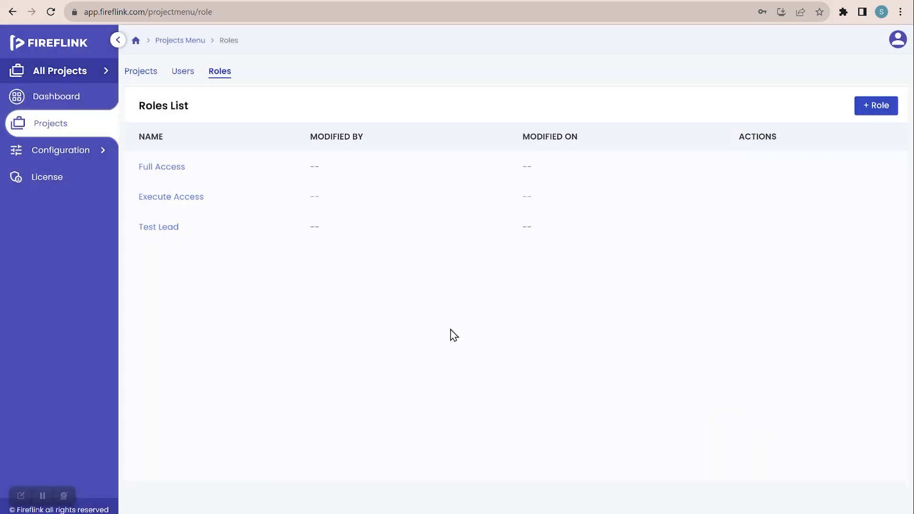
Step: Compare the privileges in the users list with the roles list, ending on the roles list
mouse_move(227, 224)
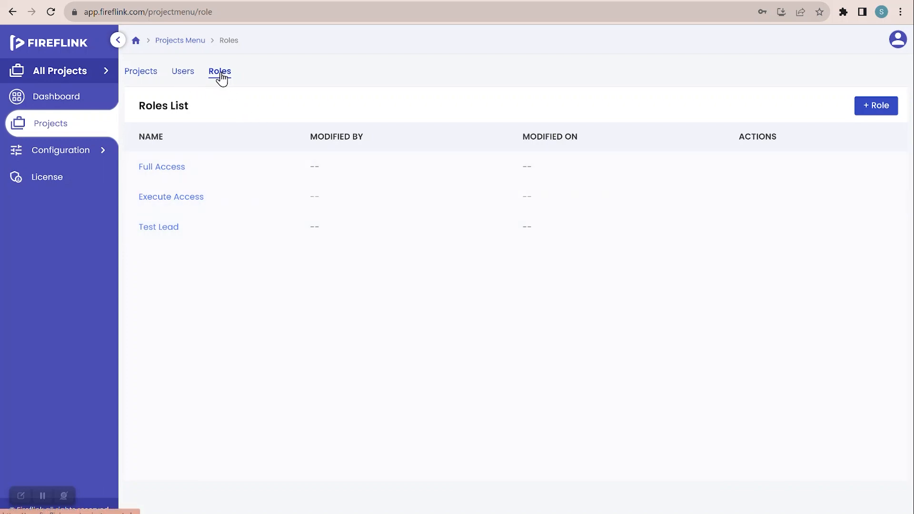
left_click(183, 72)
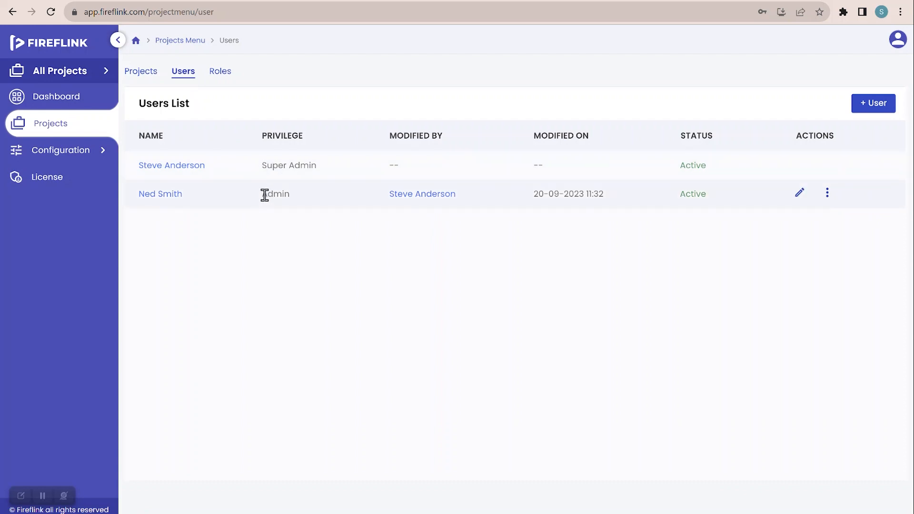
left_click(220, 74)
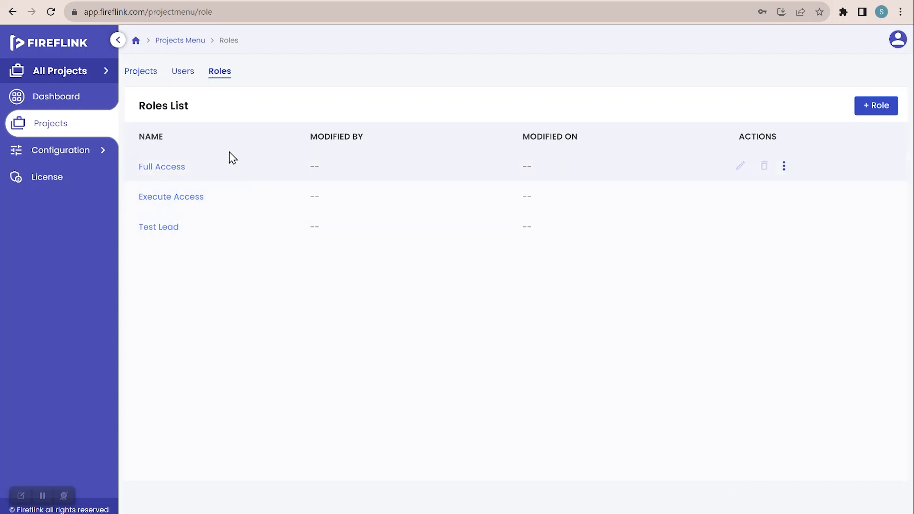
left_click(183, 73)
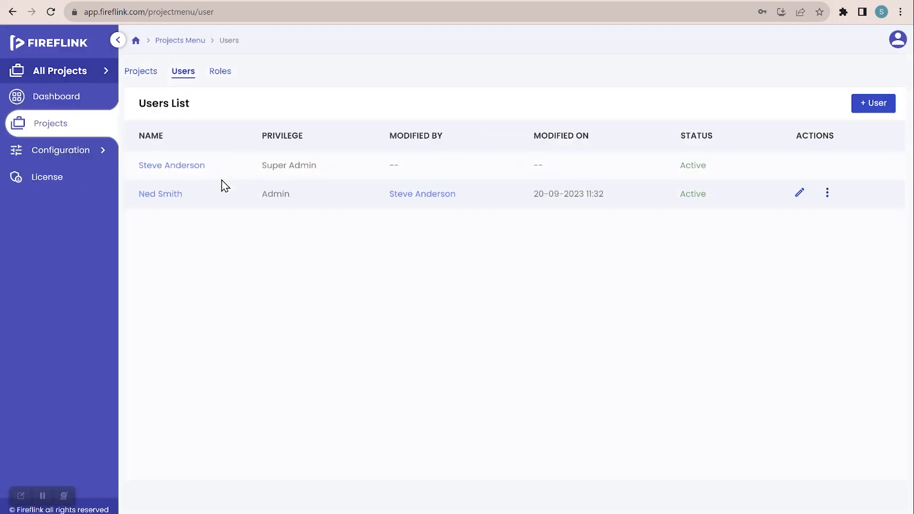
left_click(224, 78)
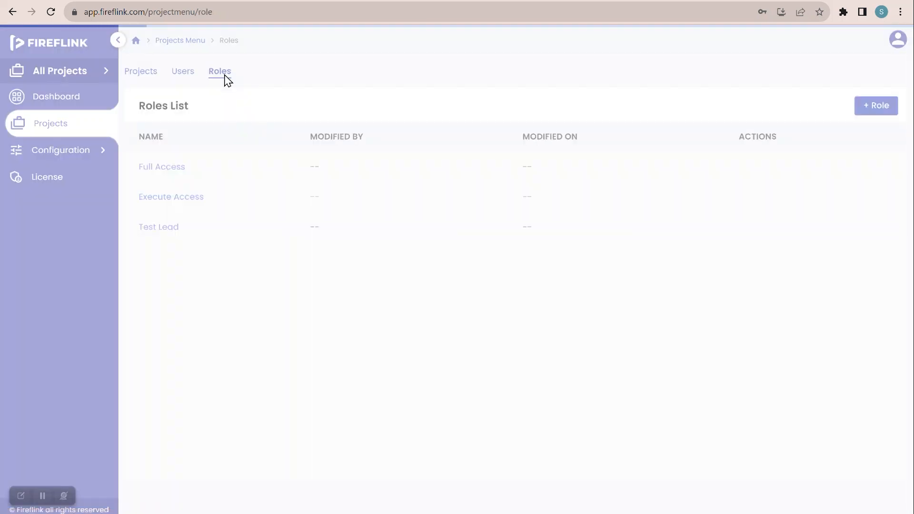